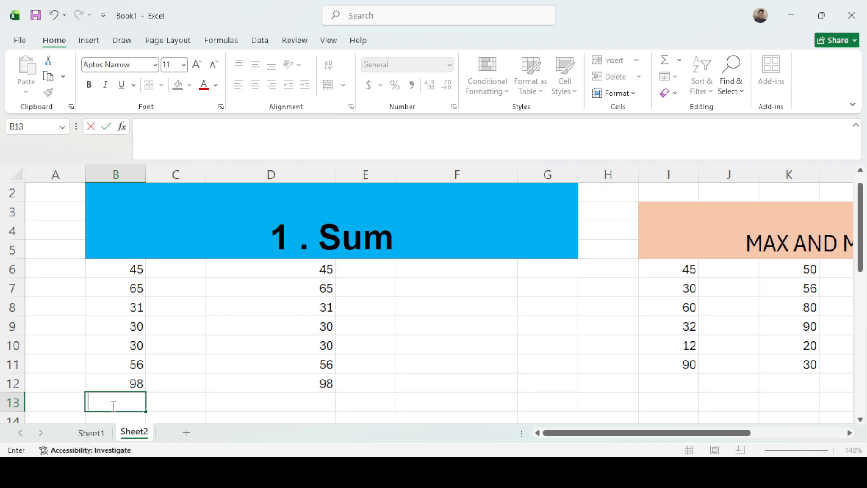
Total the first number column in cell B13 with the formula =SUM(B6:B12).
text(=SUM()
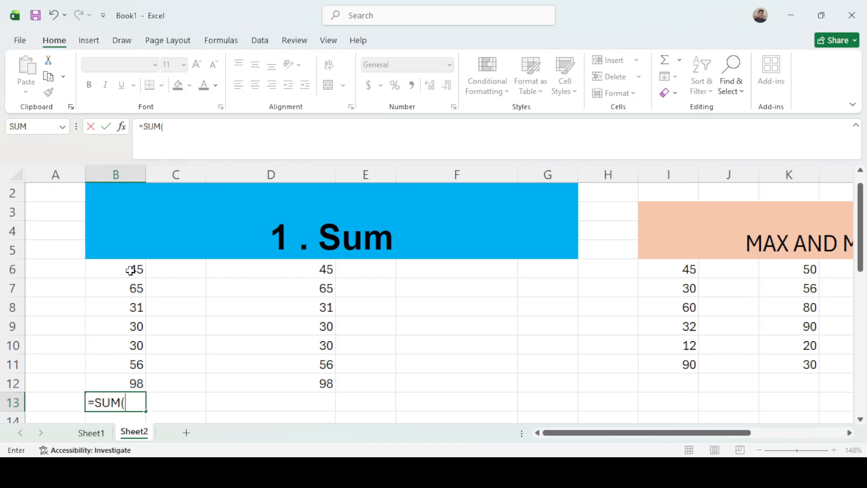
drag(130, 269, 138, 378)
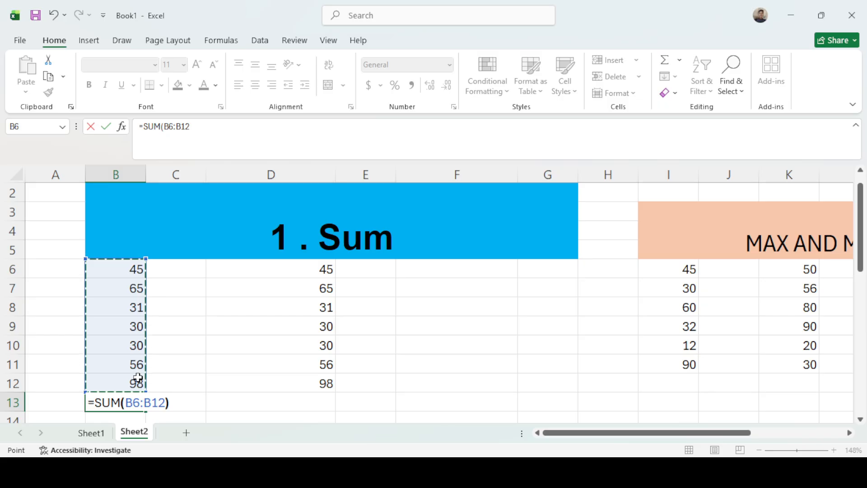
text())
key(Return)
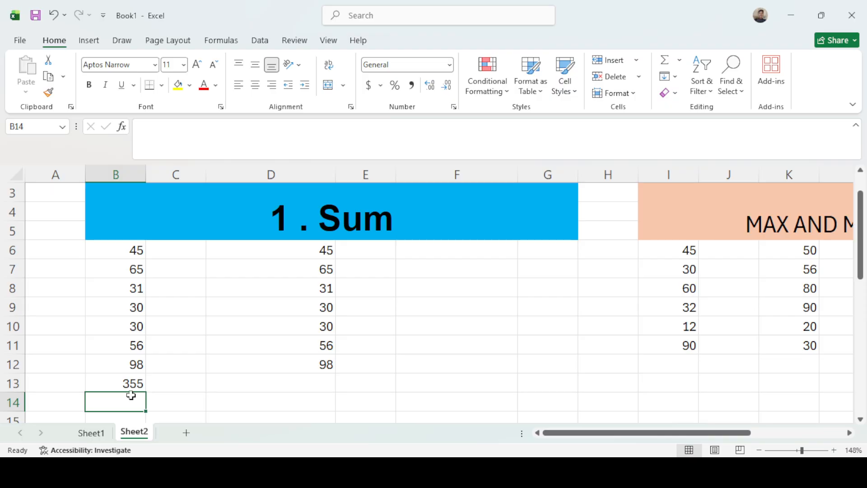
click(121, 376)
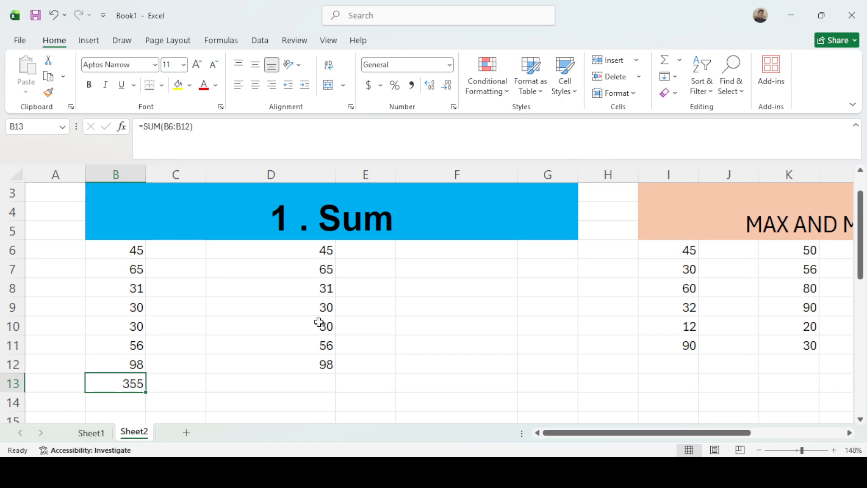
Total the second number column in cell D13 using AutoSum over D6:D12.
click(308, 381)
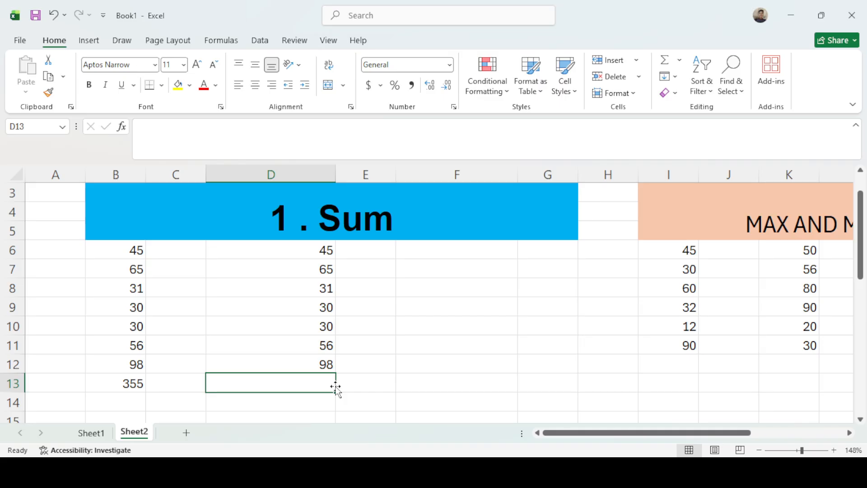
key(alt+equal)
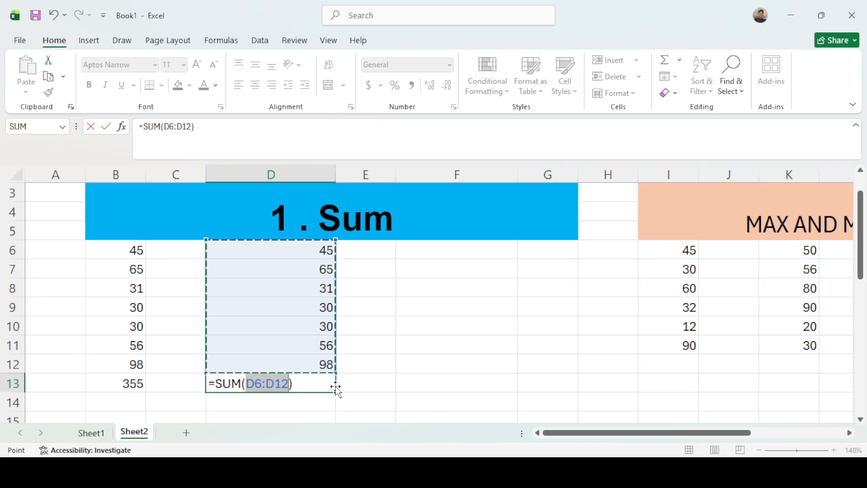
key(Return)
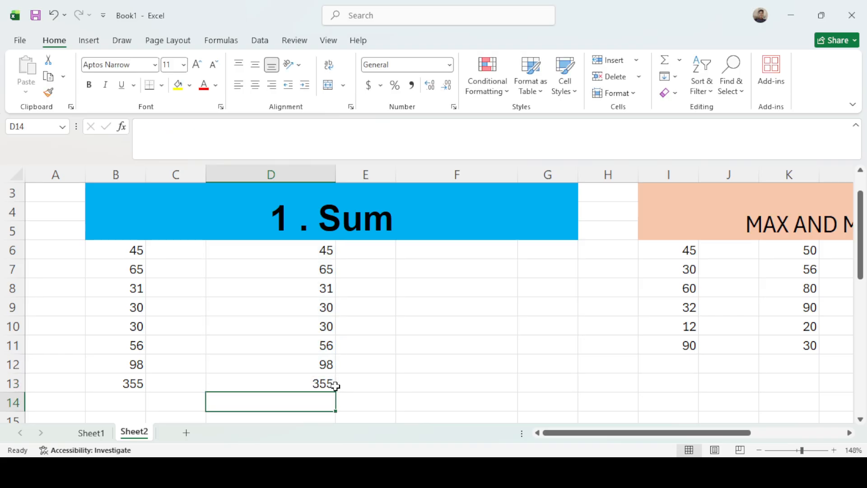
click(335, 386)
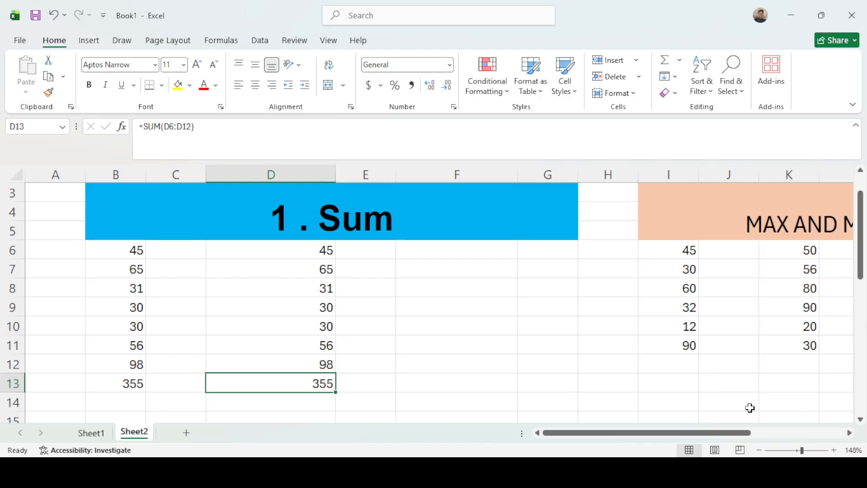
Find the largest number of the first MAX AND MIN Number column in cell I12 with =MAX(I6:I11).
drag(756, 433, 793, 434)
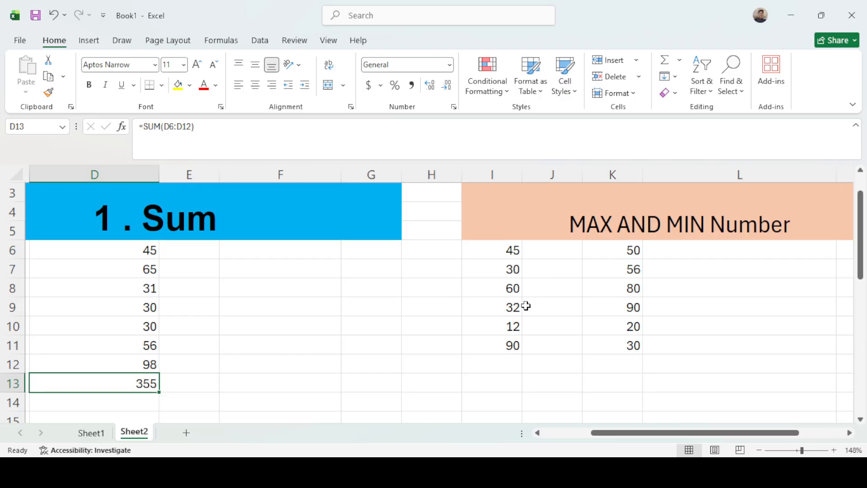
click(499, 364)
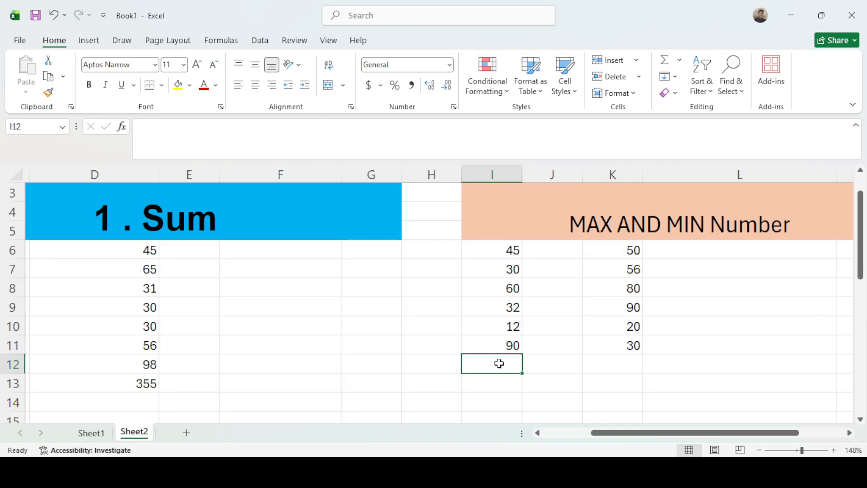
text(=)
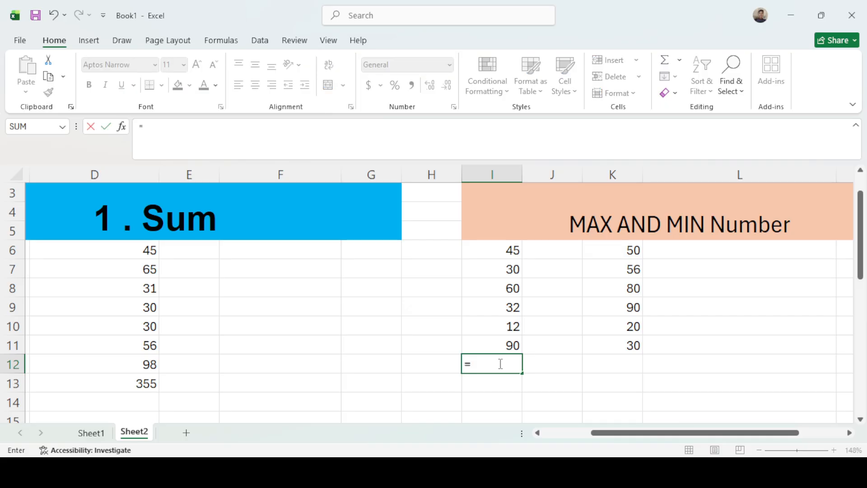
text(MAX)
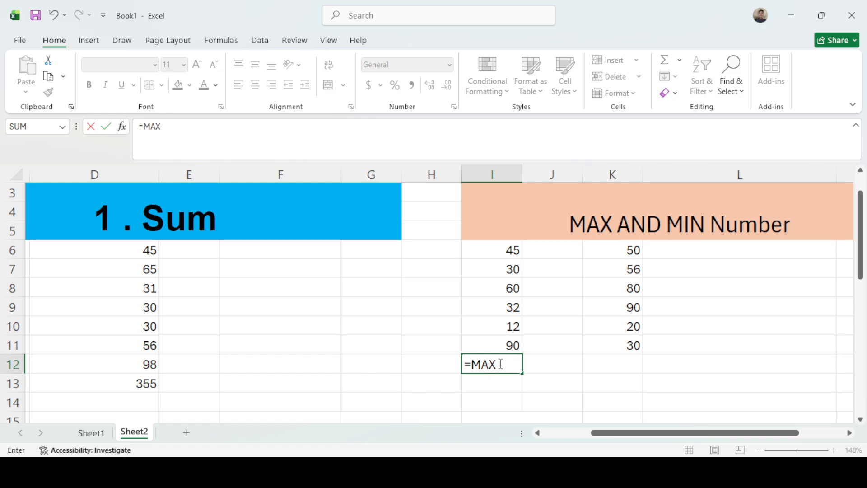
text(()
drag(500, 246, 514, 346)
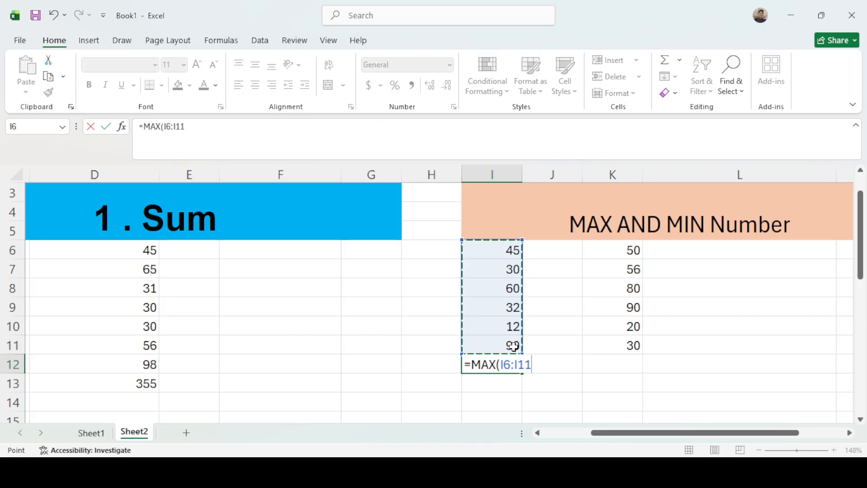
text())
key(Return)
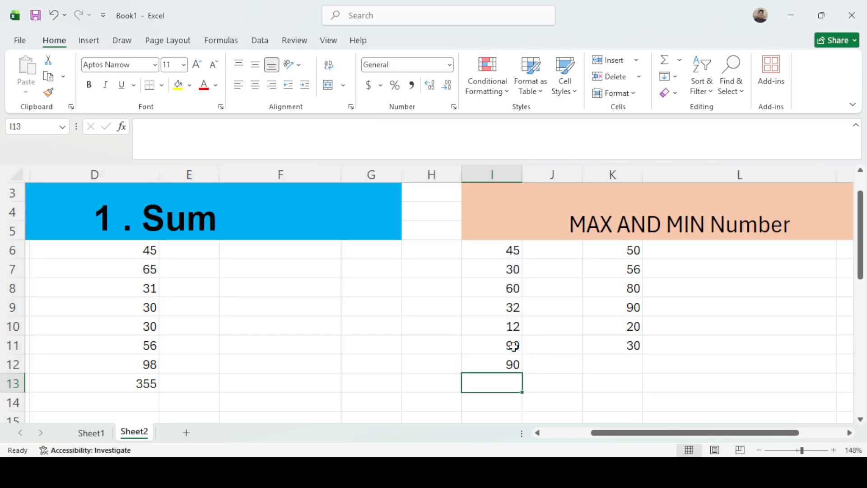
drag(505, 247, 515, 345)
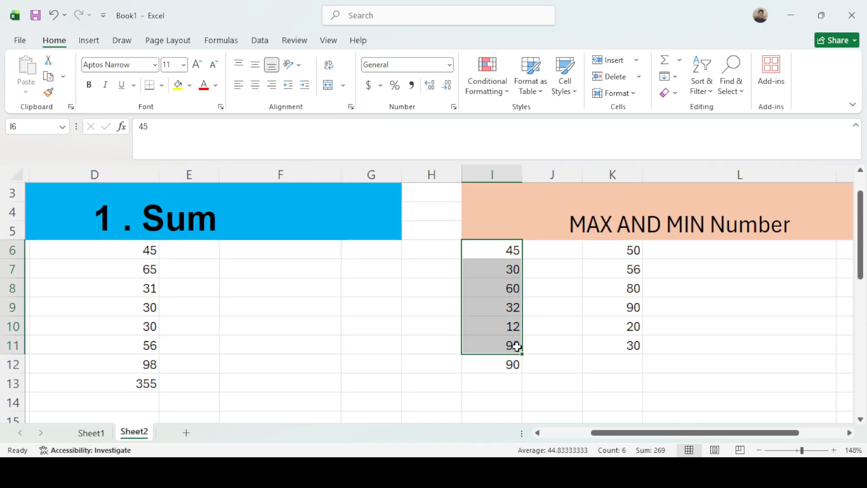
click(509, 369)
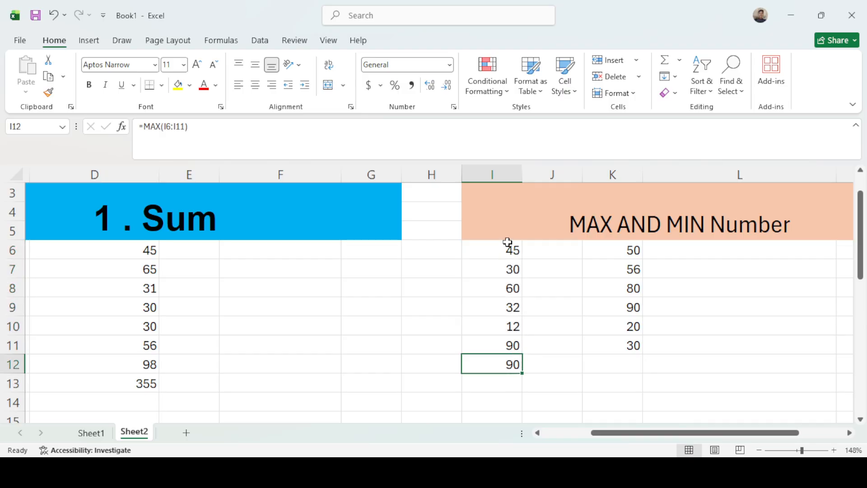
drag(507, 241, 522, 352)
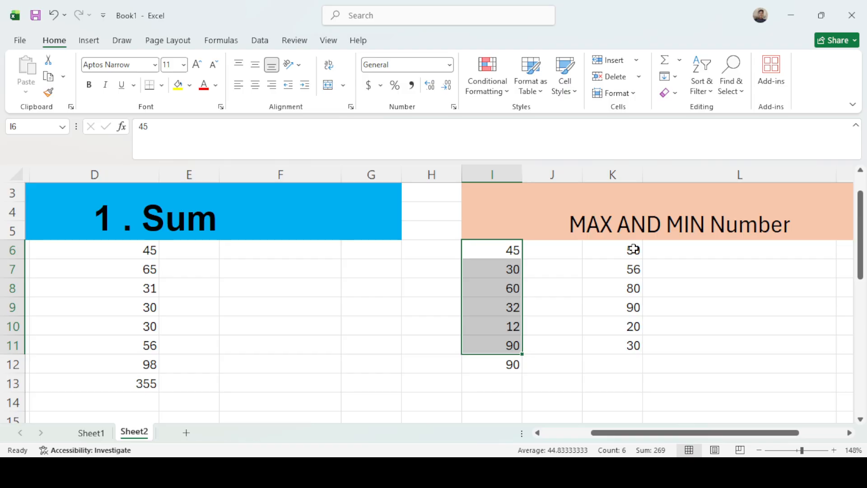
Find the smallest number of the second MAX AND MIN Number column in cell K12 with =MIN(K6:K11).
drag(631, 250, 640, 346)
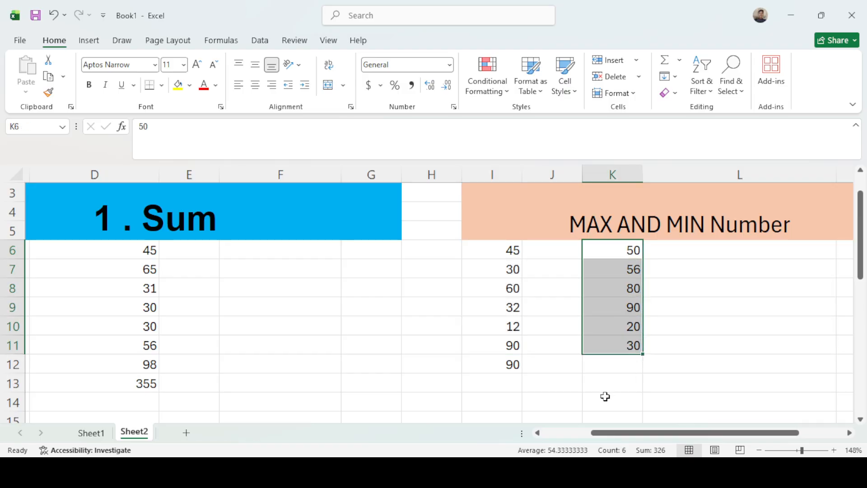
click(608, 362)
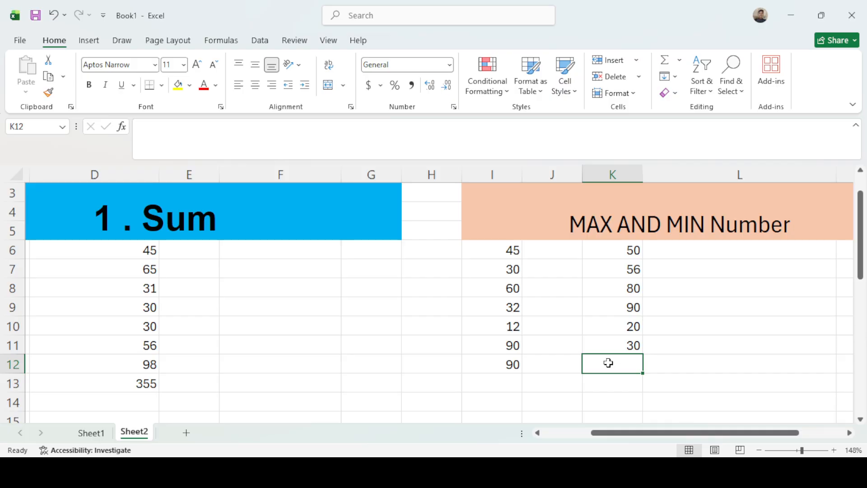
text(=)
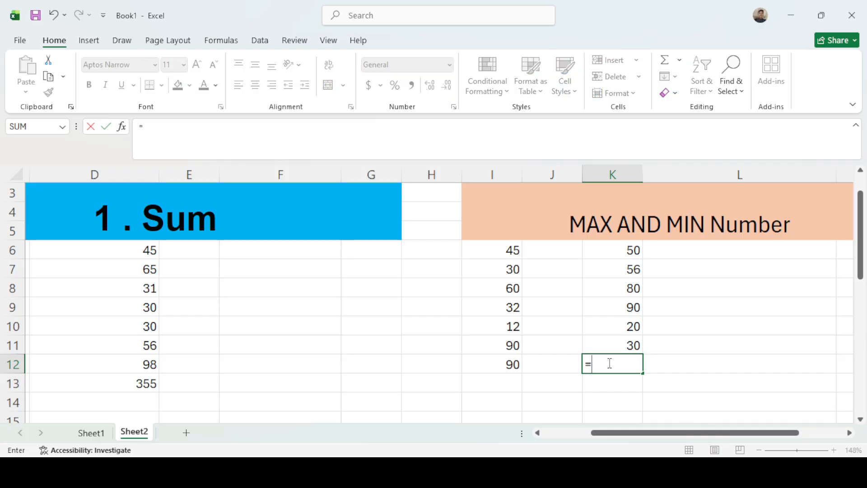
text(MI)
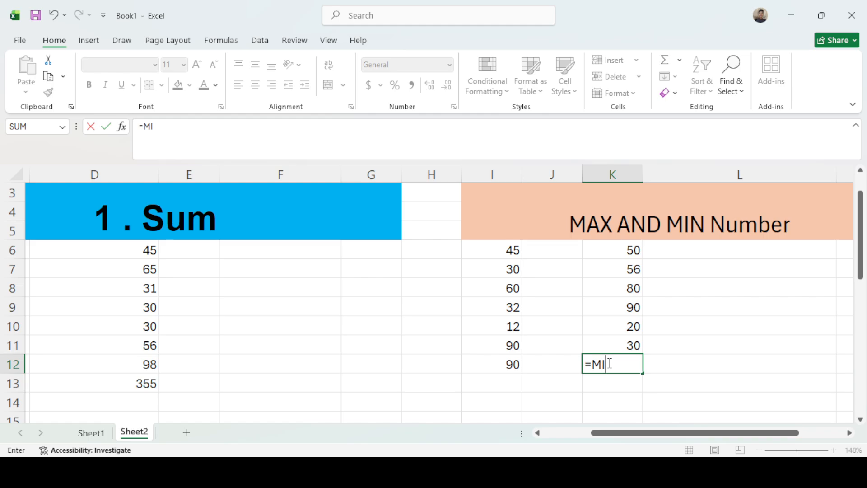
text(N()
drag(634, 250, 631, 338)
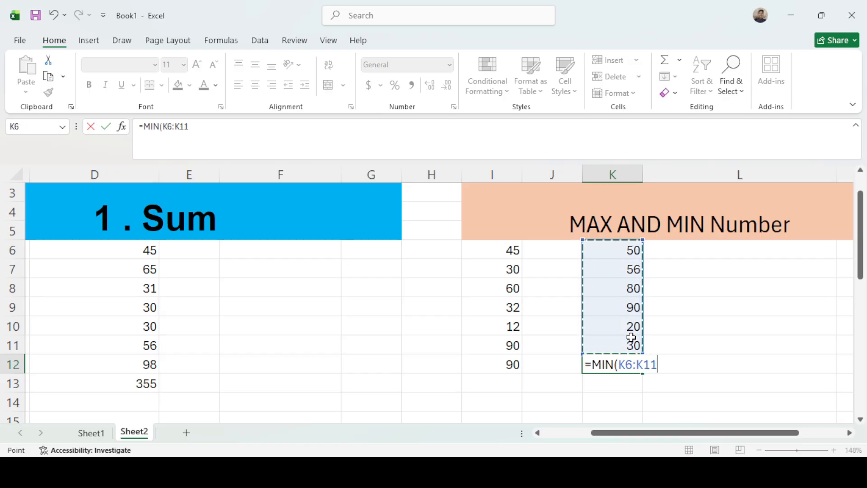
text())
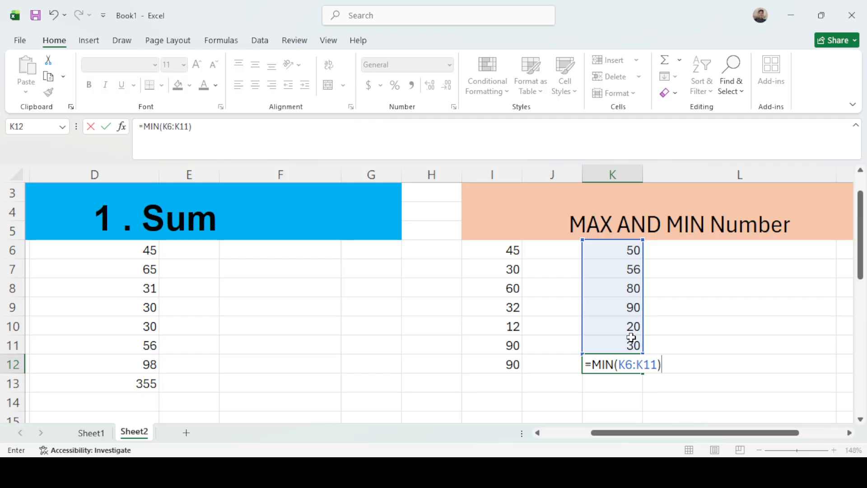
key(Return)
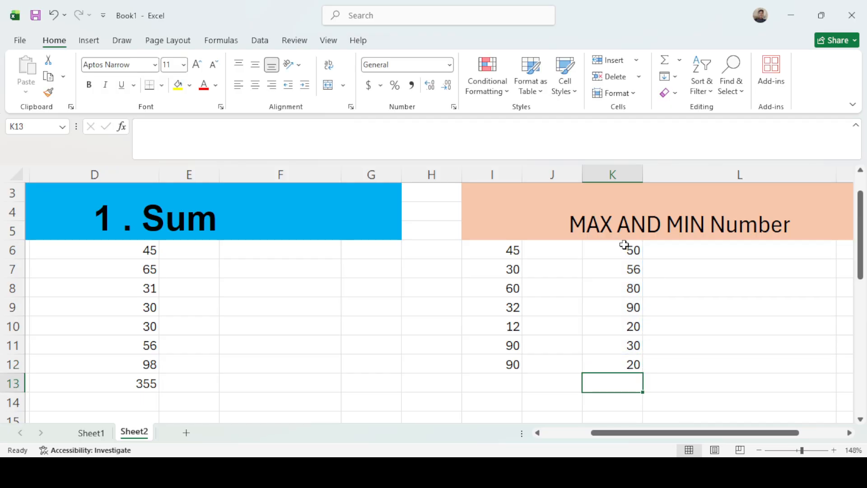
drag(623, 246, 632, 339)
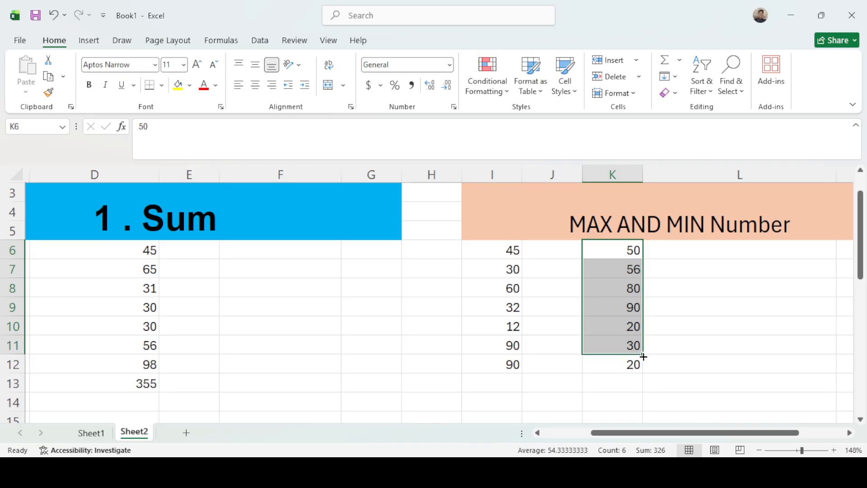
click(622, 366)
scroll(471, 353, down, 1)
scroll(471, 353, down, 3)
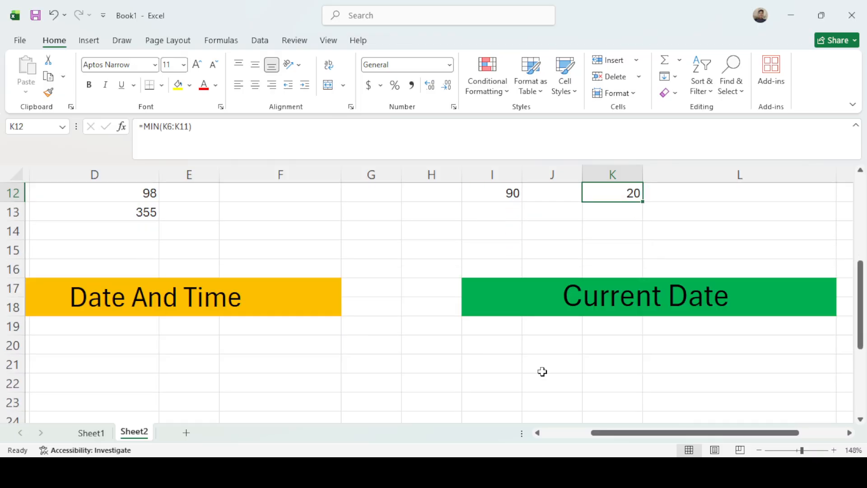
scroll(418, 343, up, 1)
scroll(148, 389, down, 1)
scroll(88, 366, down, 1)
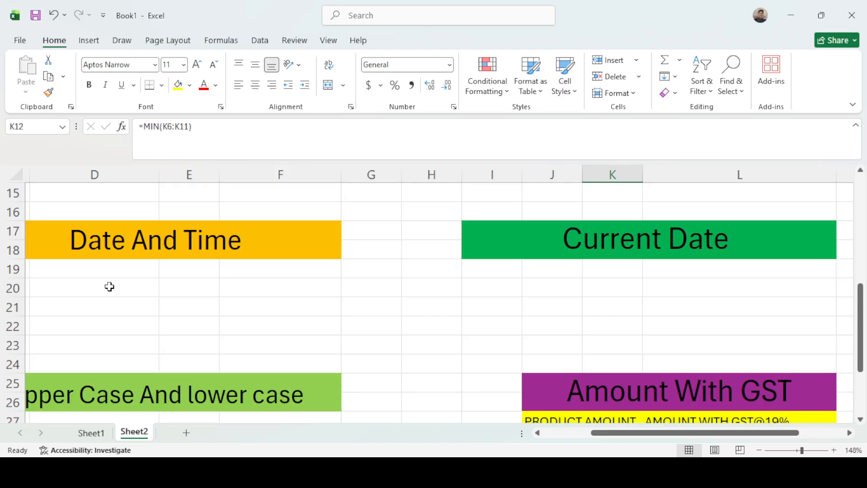
text(=)
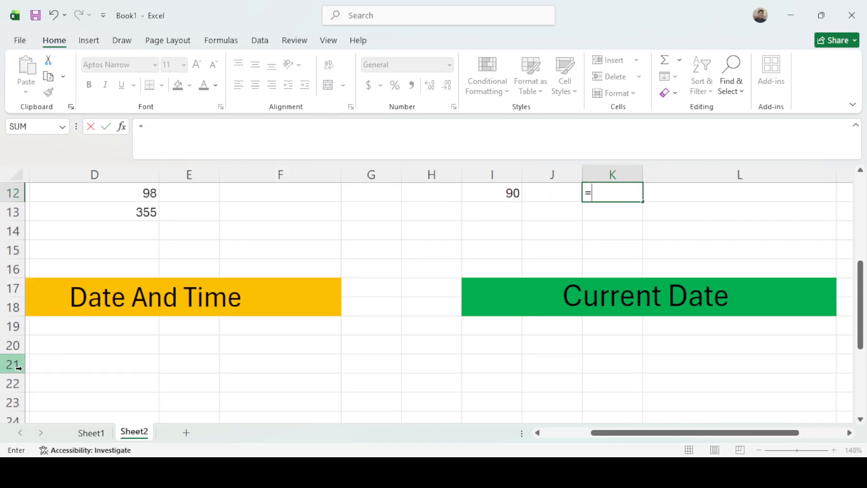
click(80, 347)
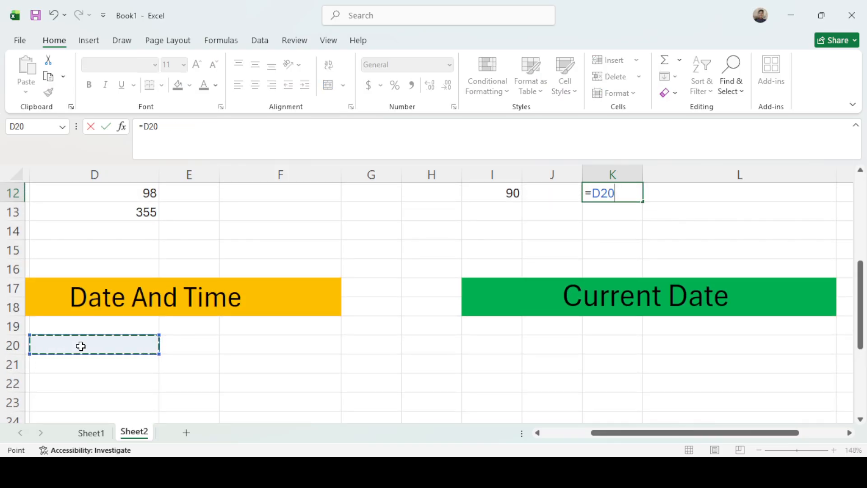
click(116, 364)
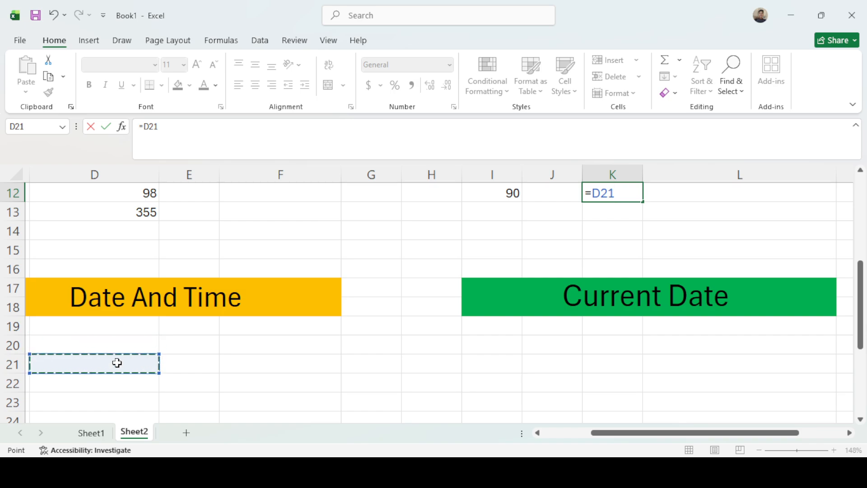
click(625, 193)
key(BackSpace)
key(BackSpace)
key(BackSpace)
key(BackSpace)
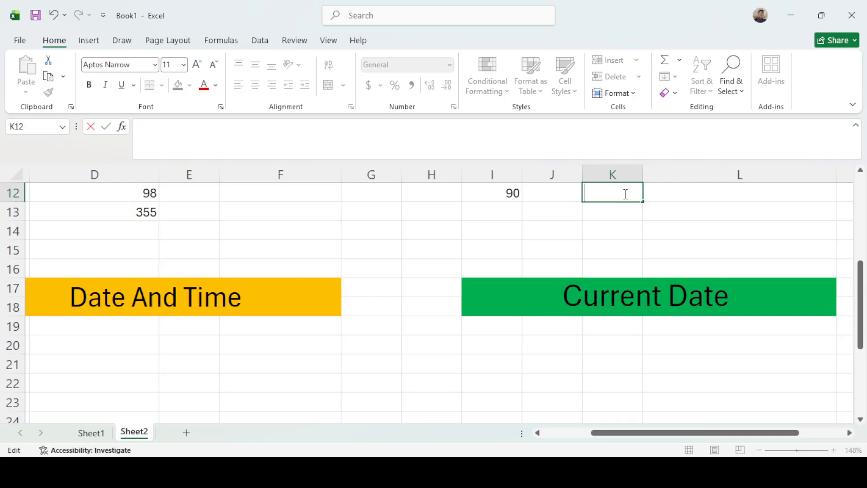
Insert the current date and time in cell D20 under the Date And Time heading with =NOW().
click(76, 340)
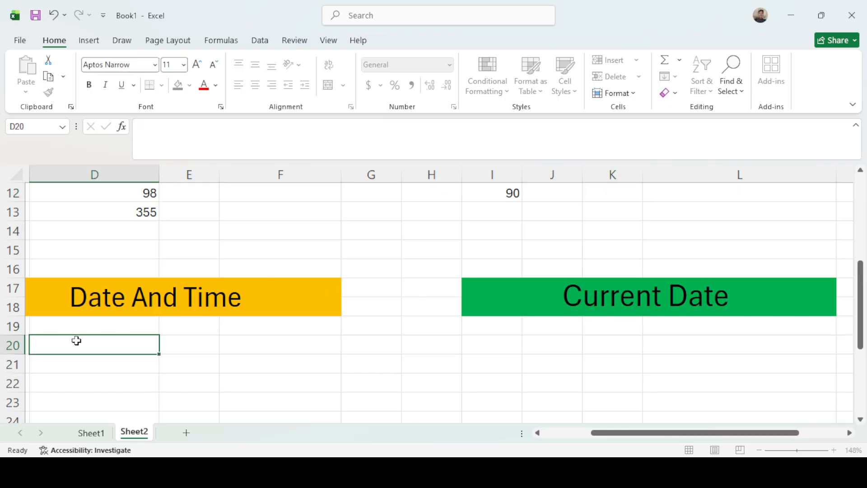
text(=)
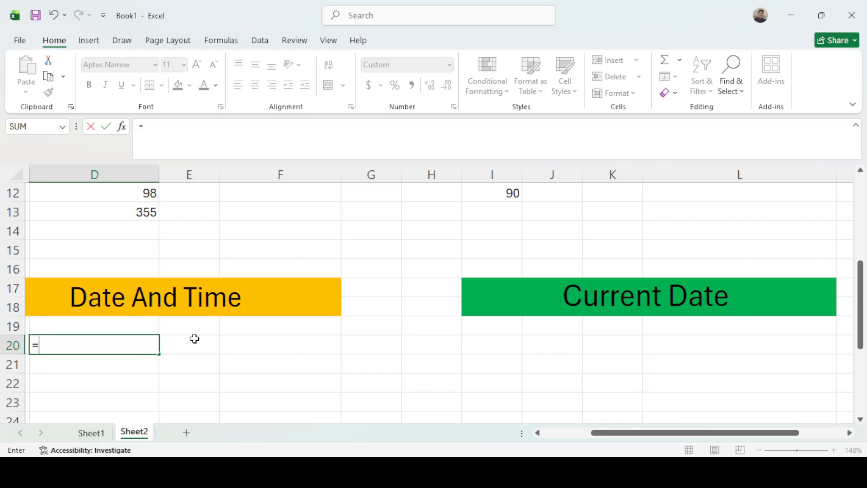
text(NO)
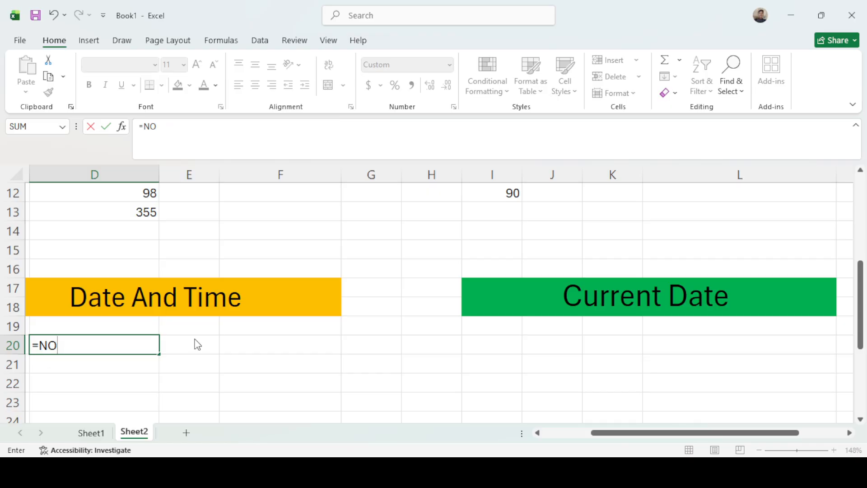
text(W())
key(Return)
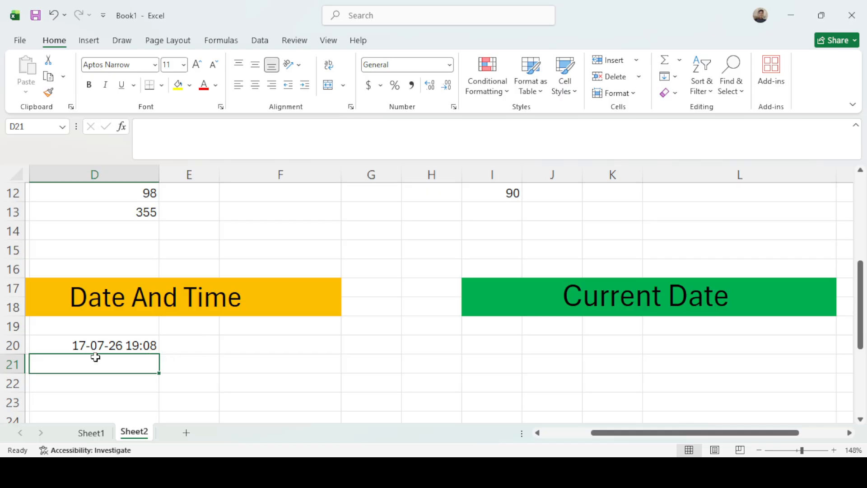
Insert the current date in cell J19 under the Current Date heading with =TODAY().
click(570, 326)
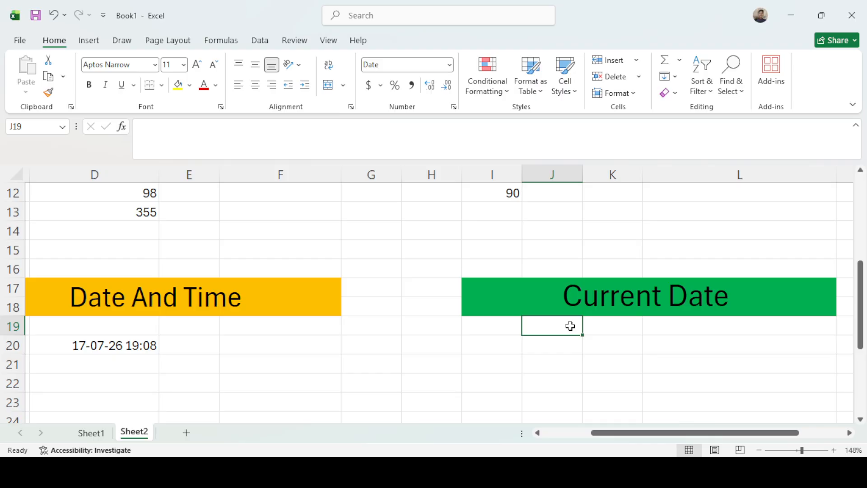
text(=)
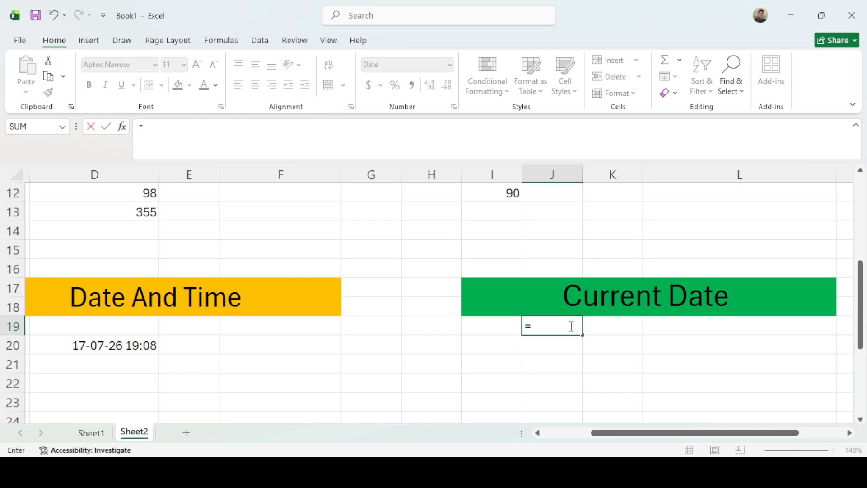
text(TO)
key(Tab)
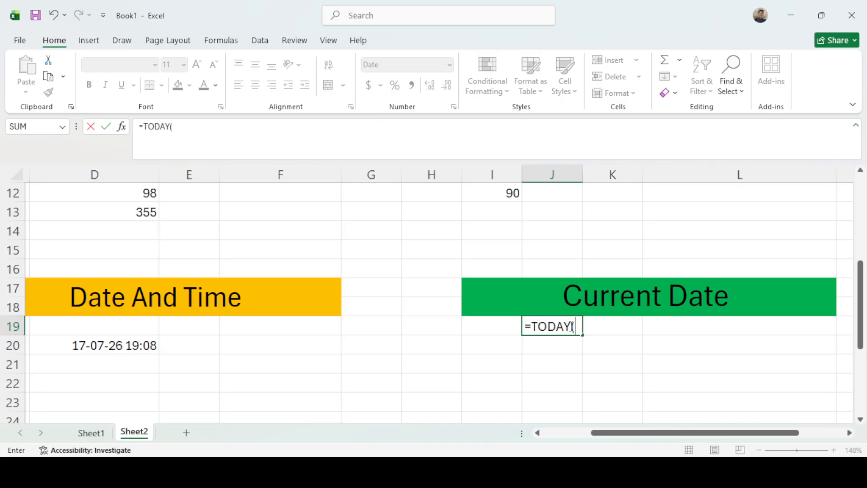
text())
key(Return)
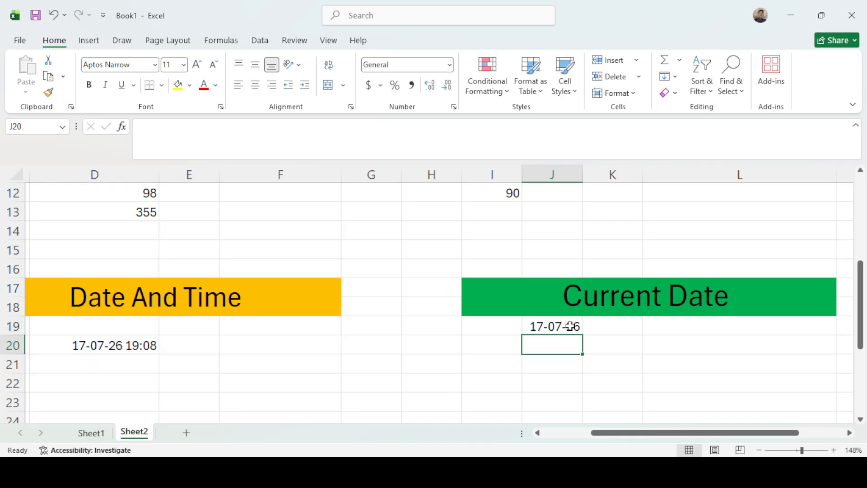
click(570, 326)
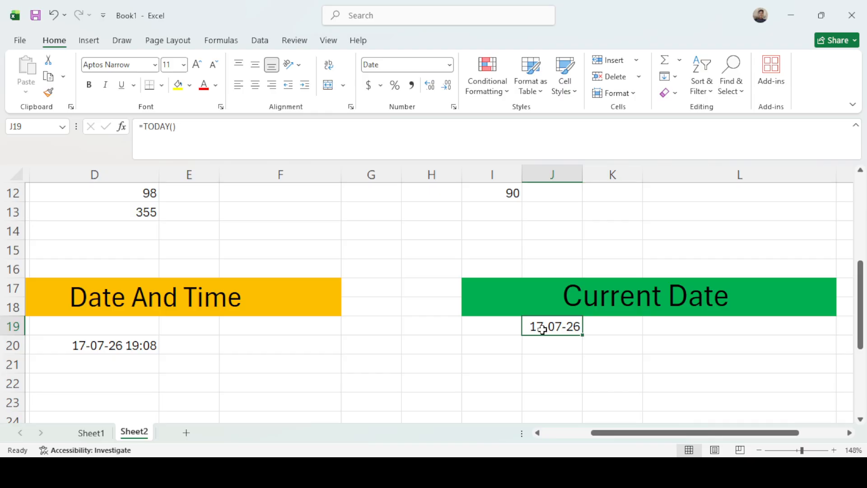
Enter three sample first names in capital letters in cells C28 to C30 under the Upper Case And lower case heading.
scroll(526, 351, down, 2)
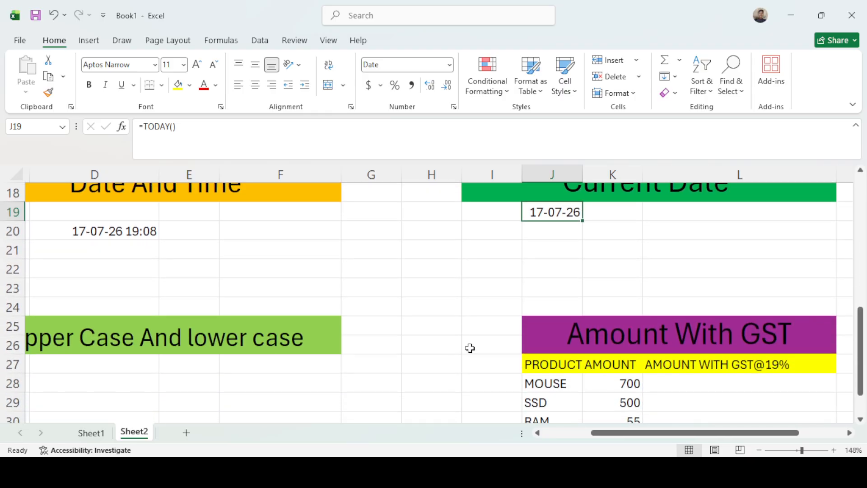
scroll(470, 347, down, 2)
drag(607, 432, 540, 433)
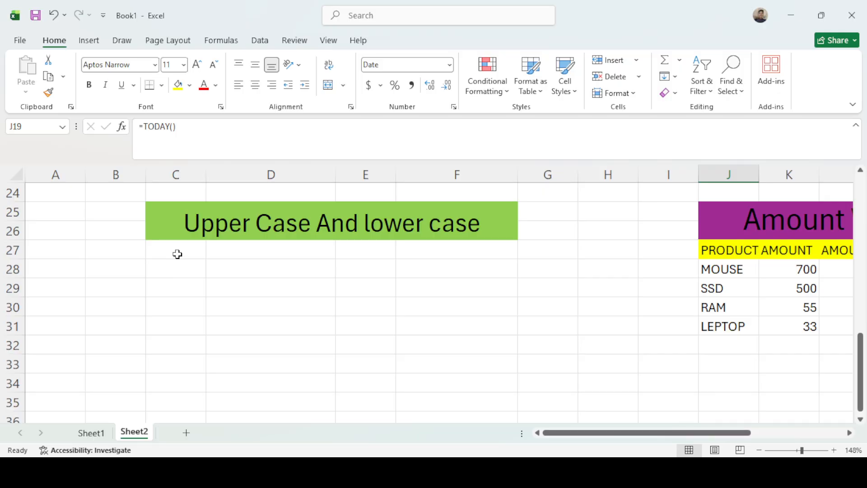
click(182, 268)
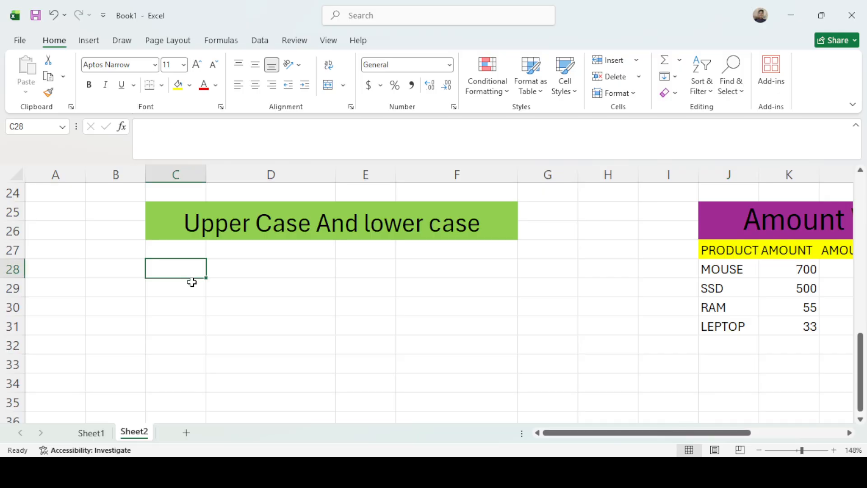
text(RA)
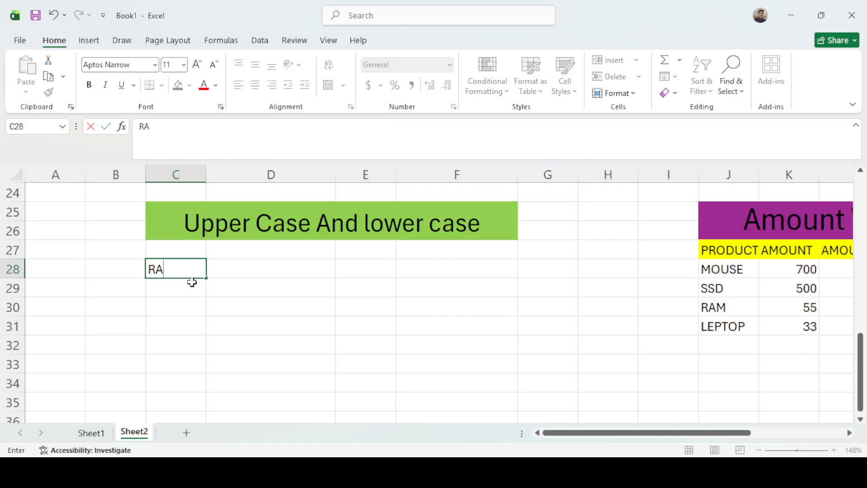
text(KESH)
key(Return)
text(MA)
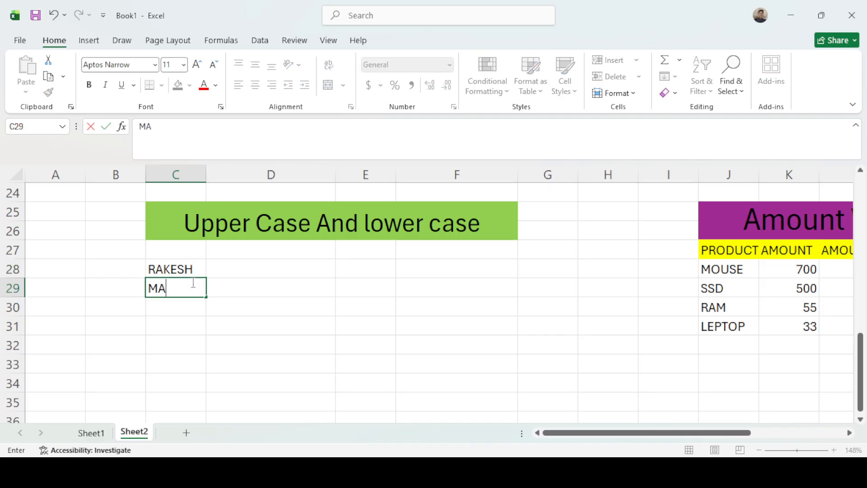
text(HESH)
key(Return)
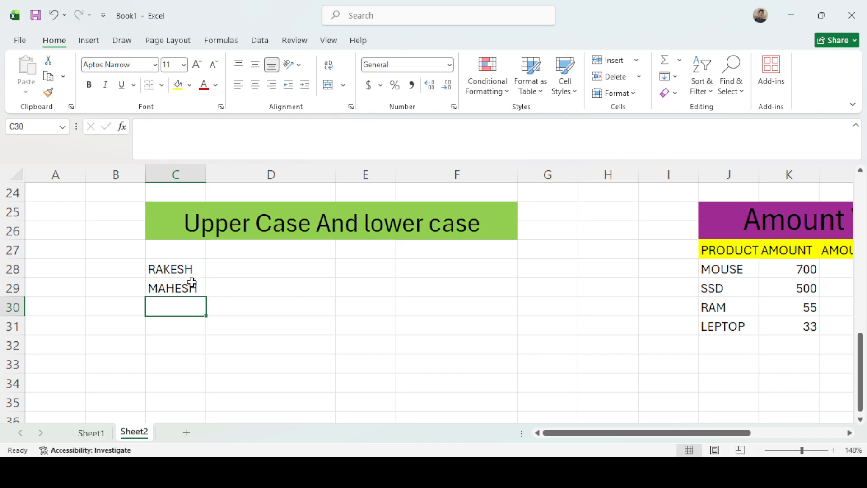
text(ROH)
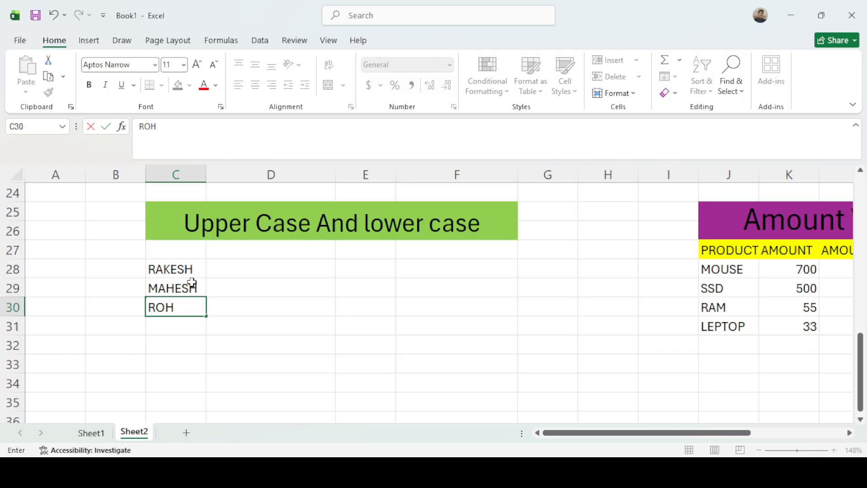
text(OT)
key(BackSpace)
key(BackSpace)
text(IT)
key(Return)
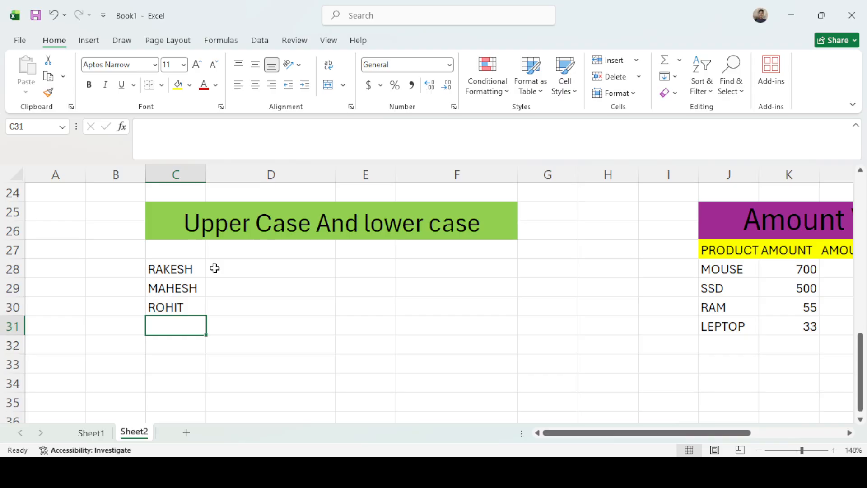
Convert the names in C28:C30 to upper case with =UPPER(C28) in cell D28, filled down to D30.
drag(175, 269, 179, 301)
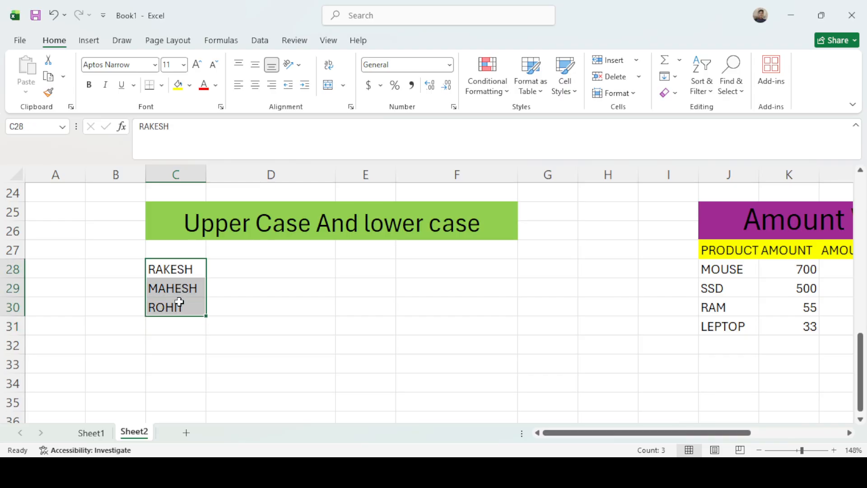
click(236, 265)
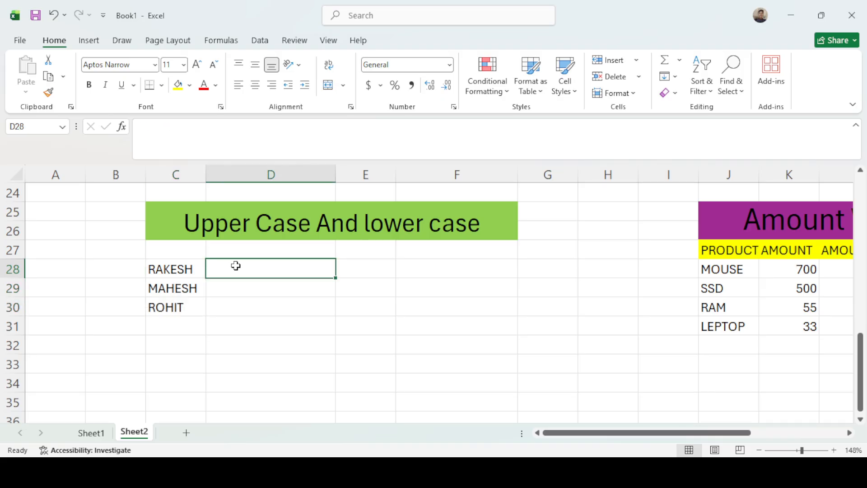
text(=)
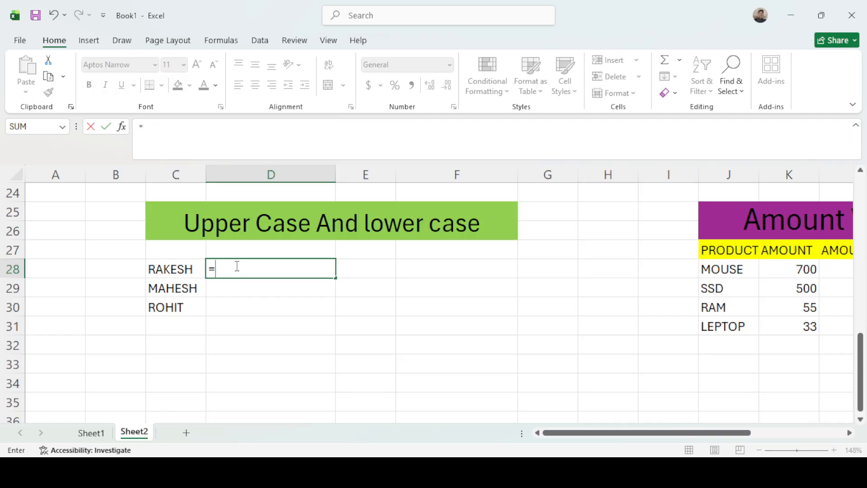
text(UPP)
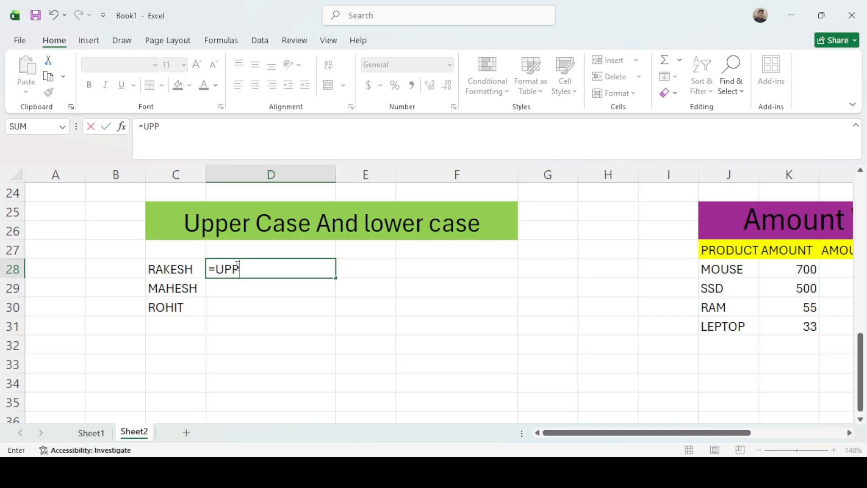
text(ER()
scroll(243, 266, up, 1)
click(179, 326)
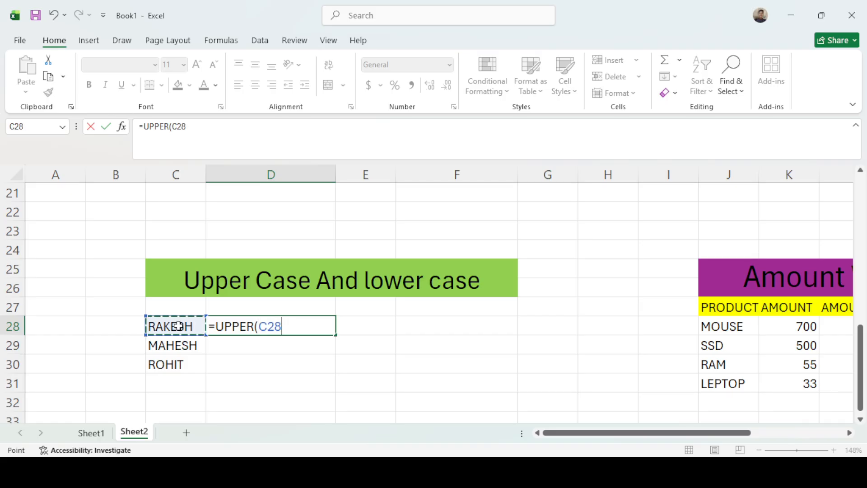
text())
key(Return)
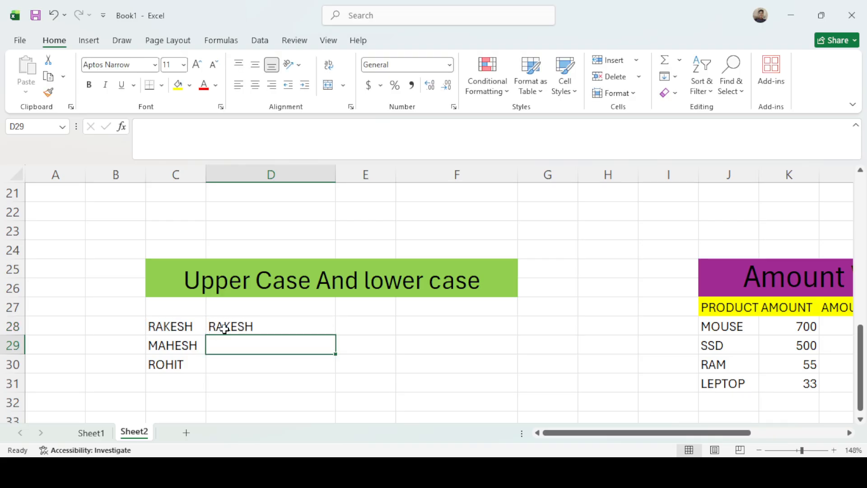
click(271, 325)
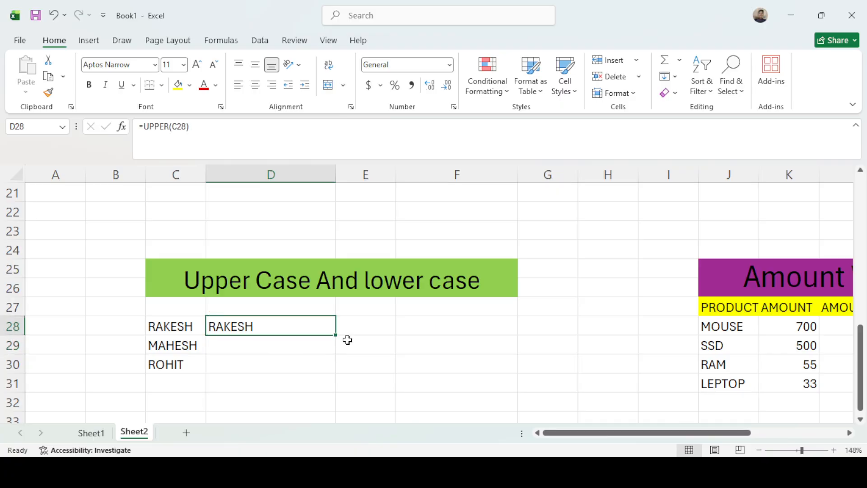
drag(335, 336, 339, 363)
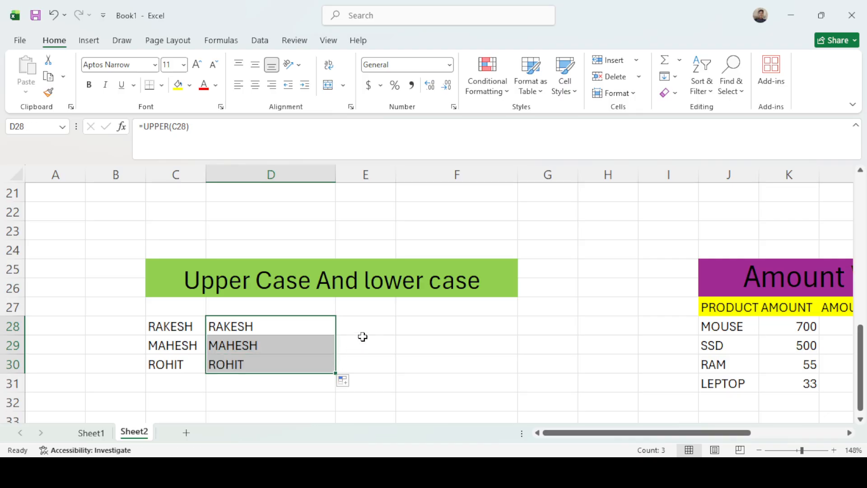
Convert the names in D28:D30 to lower case with =LOWER(D28) in cell E28, filled down to E30.
click(354, 321)
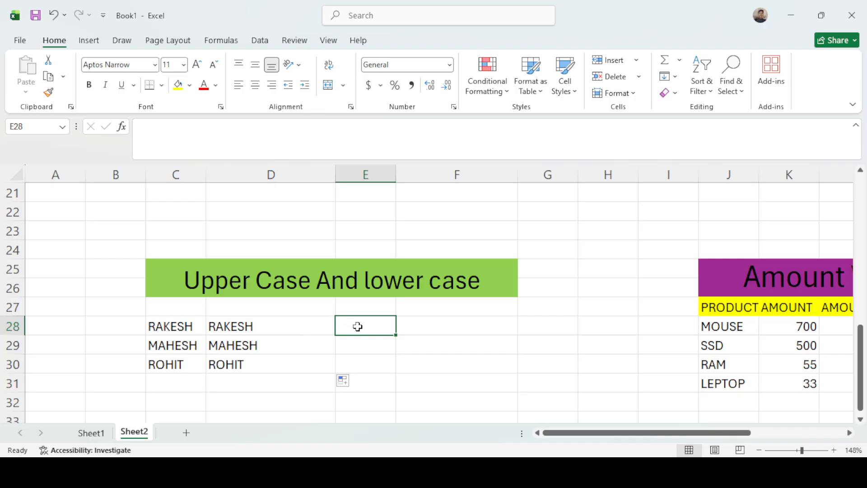
text(=LO)
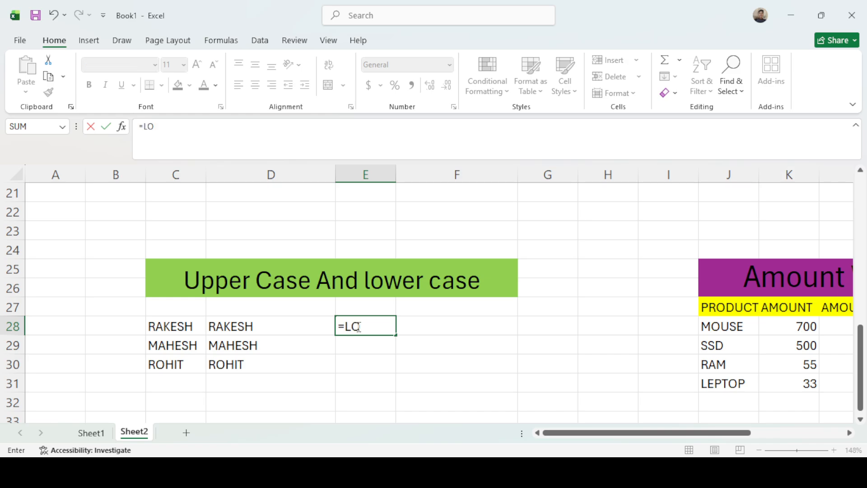
text(WER()
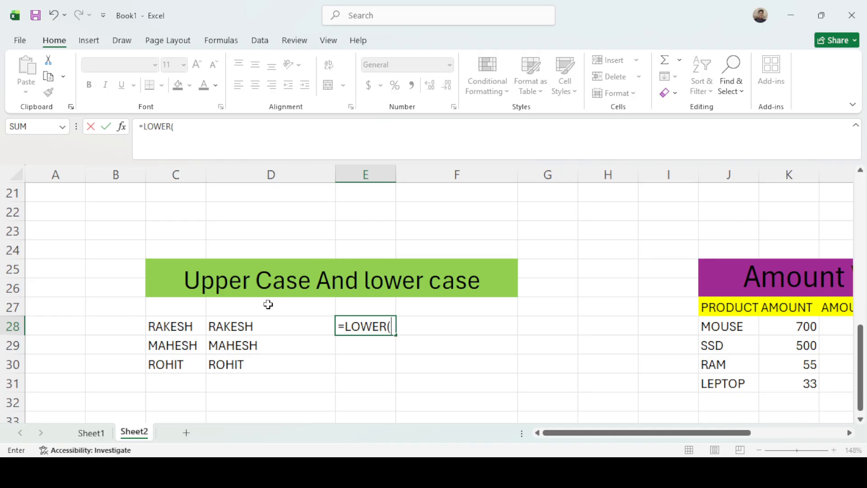
mouse_move(235, 325)
mouse_down()
mouse_move(230, 362)
mouse_move(238, 325)
mouse_up()
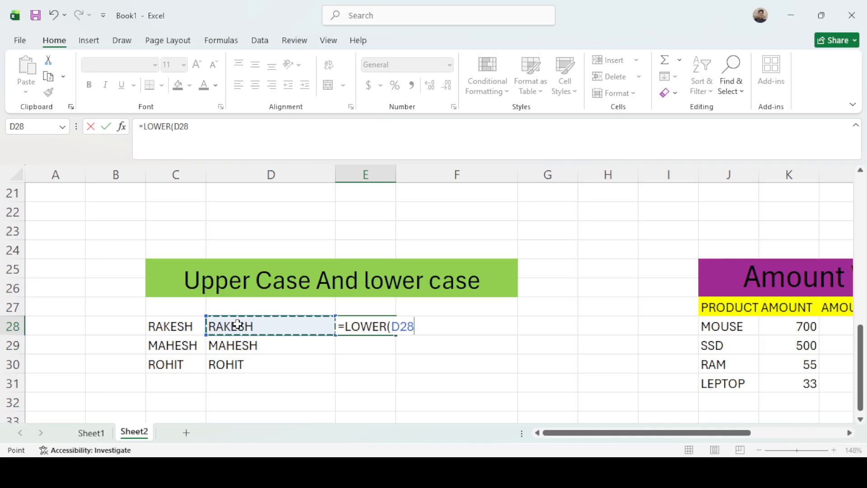
text())
key(Return)
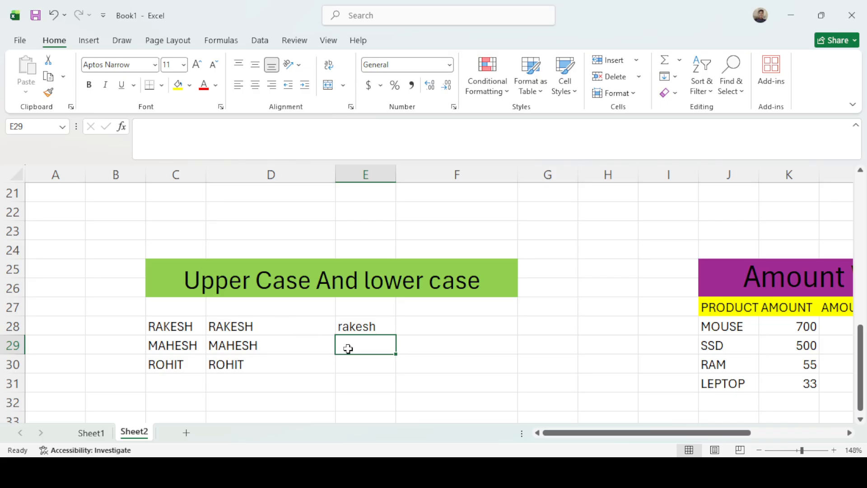
click(352, 328)
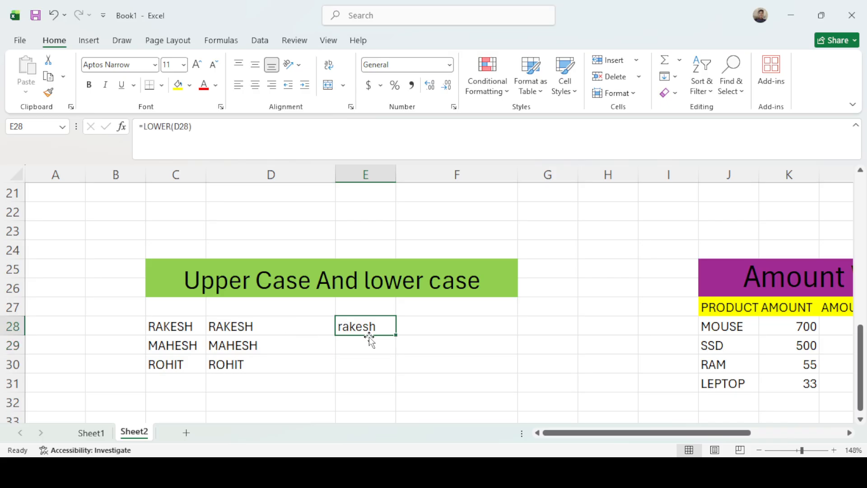
drag(396, 335, 391, 379)
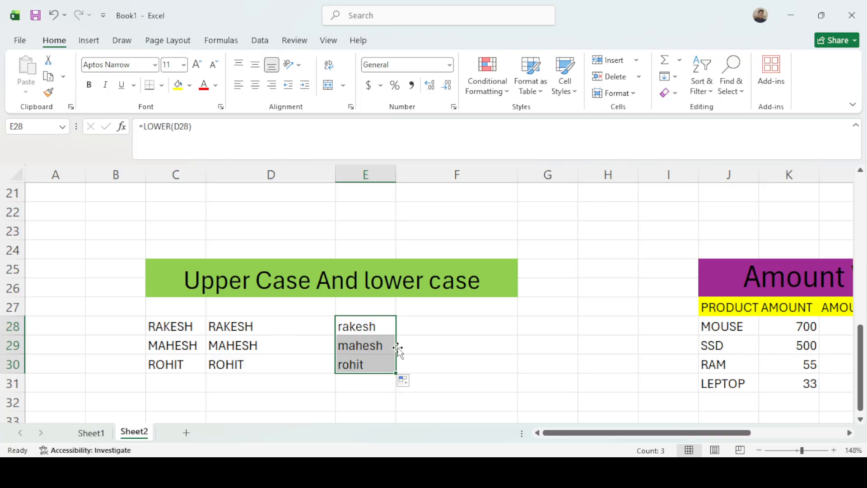
Calculate the product amounts with 19% GST using =K28*1.19 in cell L28, filled down to L31.
scroll(508, 299, down, 2)
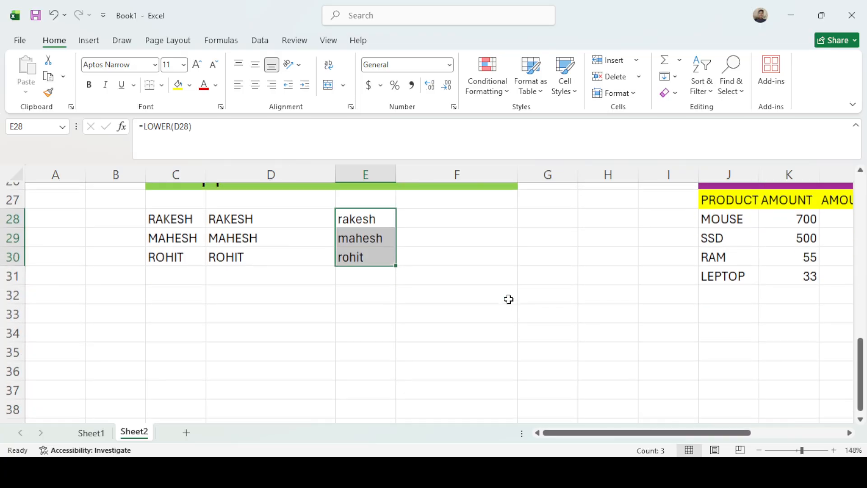
drag(741, 432, 786, 440)
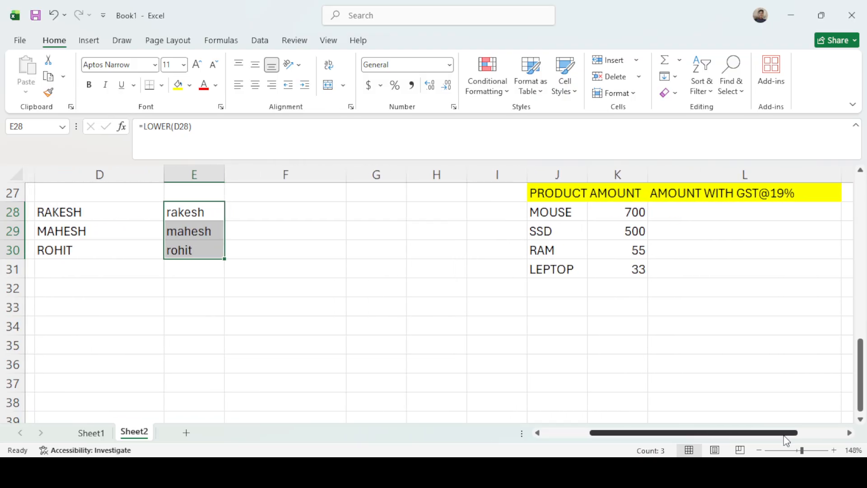
scroll(736, 403, up, 2)
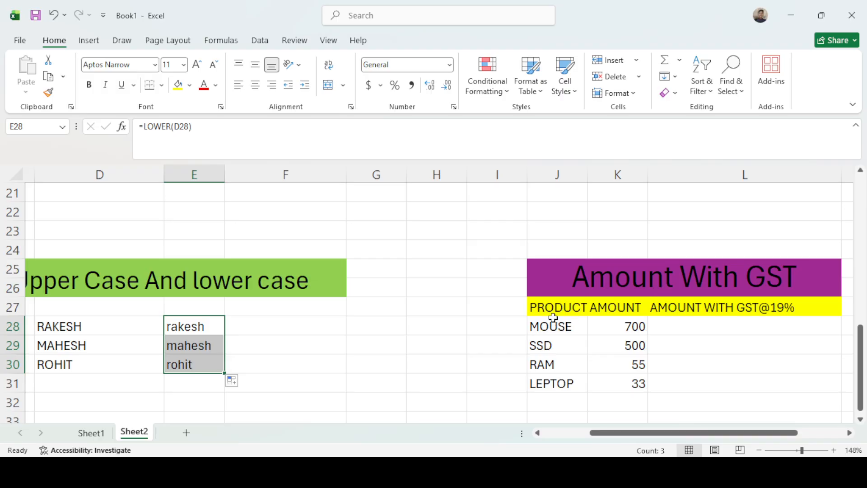
drag(551, 306, 554, 382)
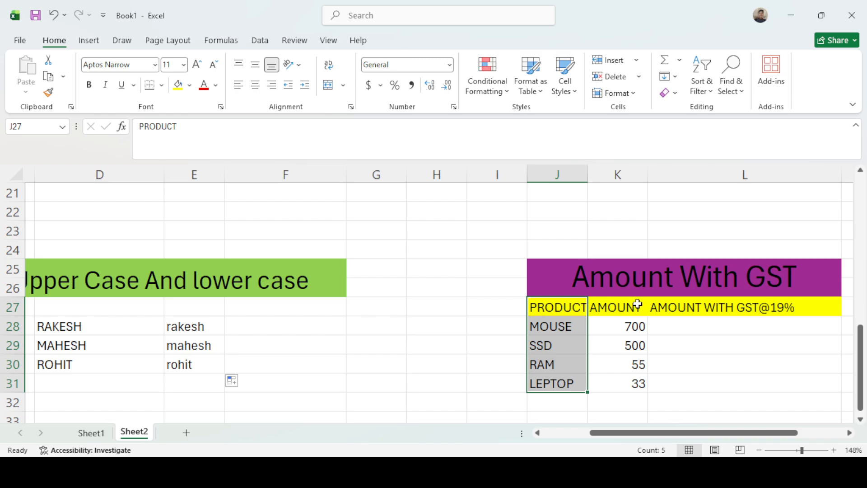
drag(637, 304, 640, 383)
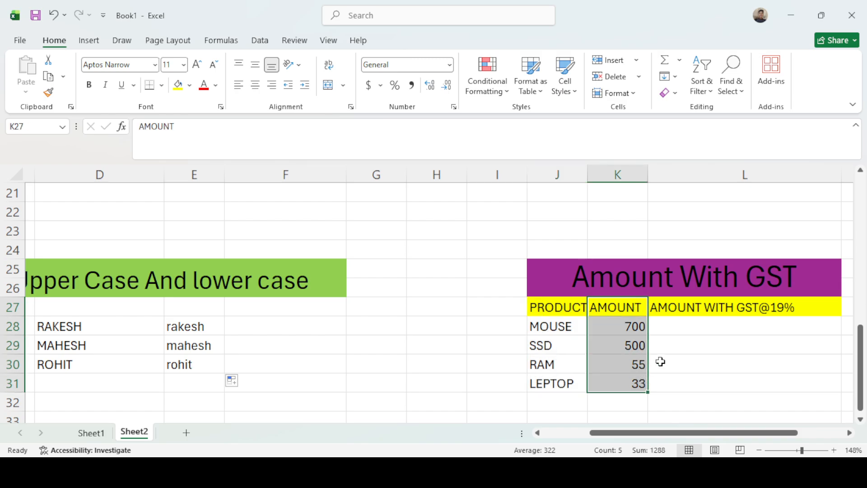
click(679, 321)
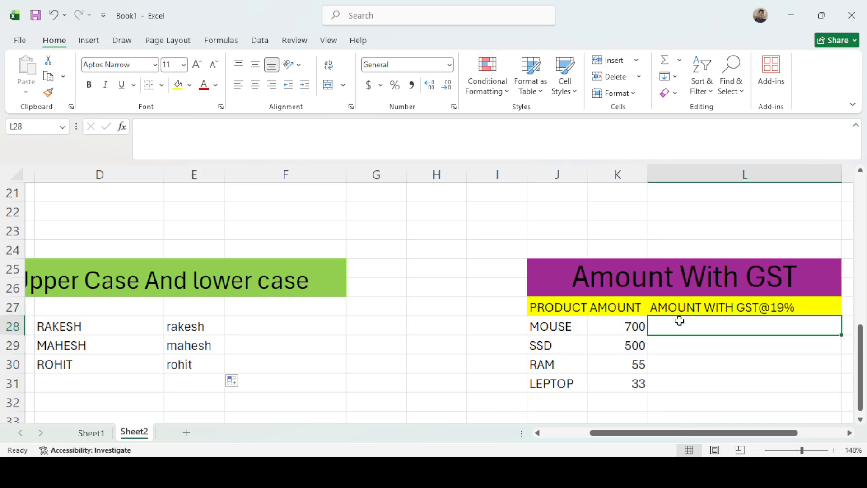
text(=)
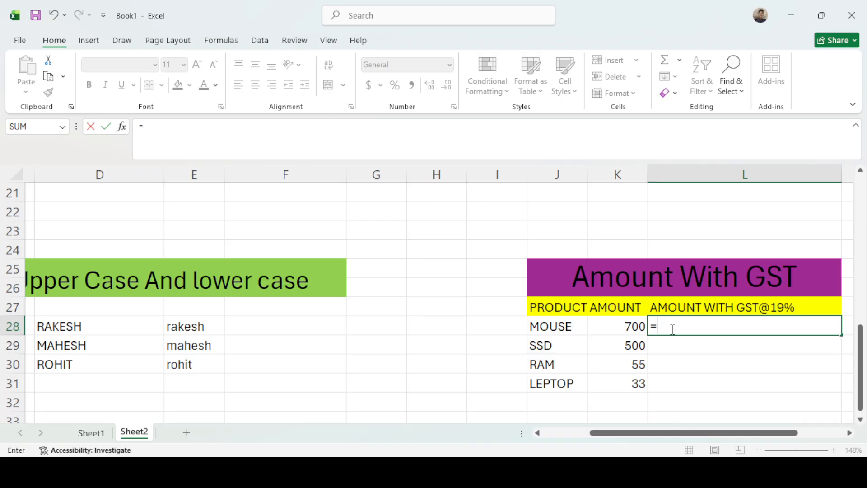
click(633, 323)
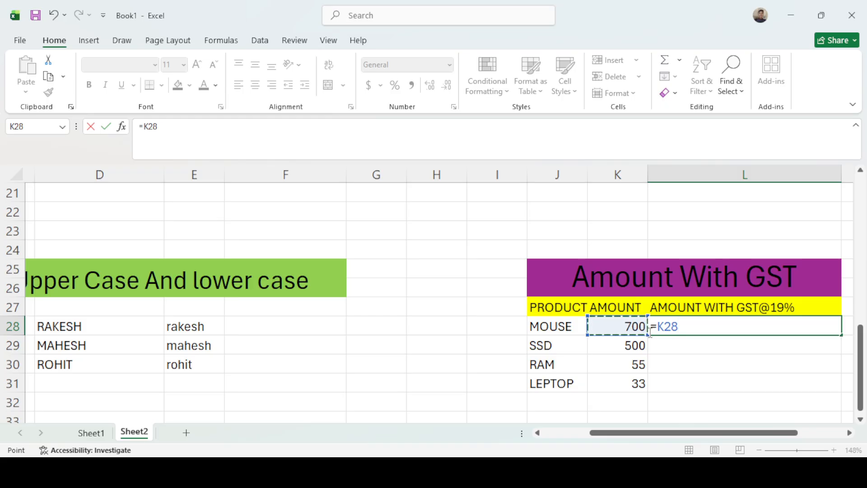
text(*1.19)
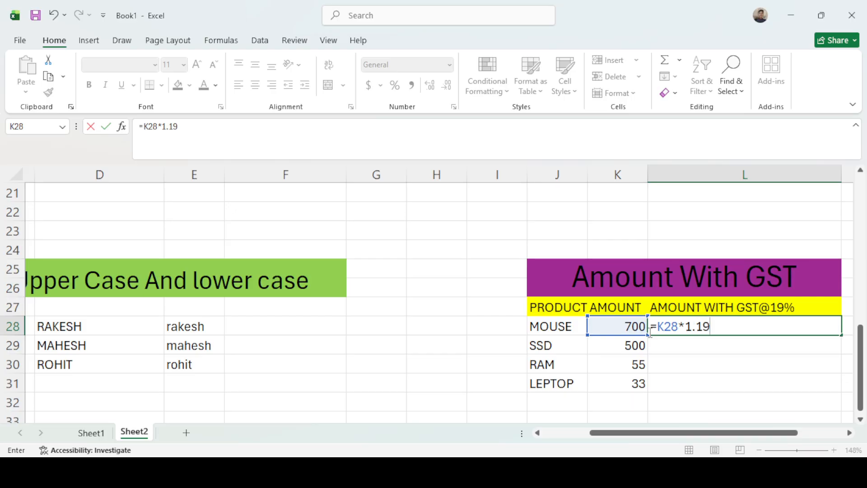
key(Return)
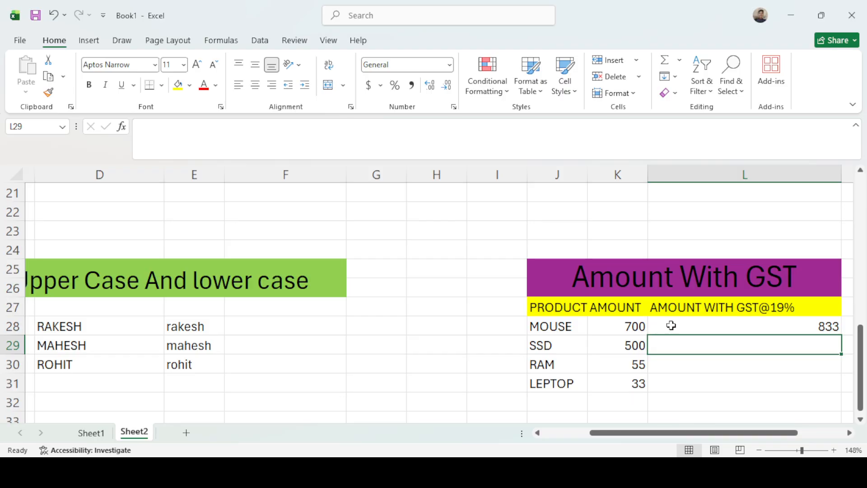
click(821, 325)
drag(839, 335, 843, 391)
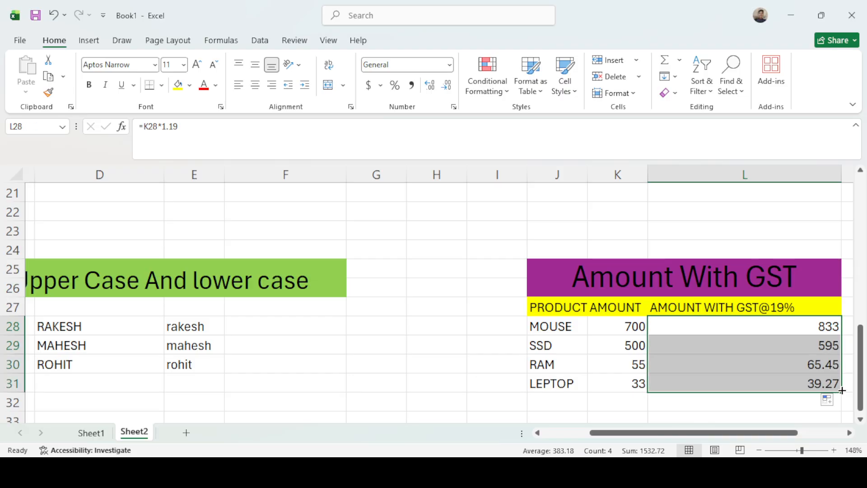